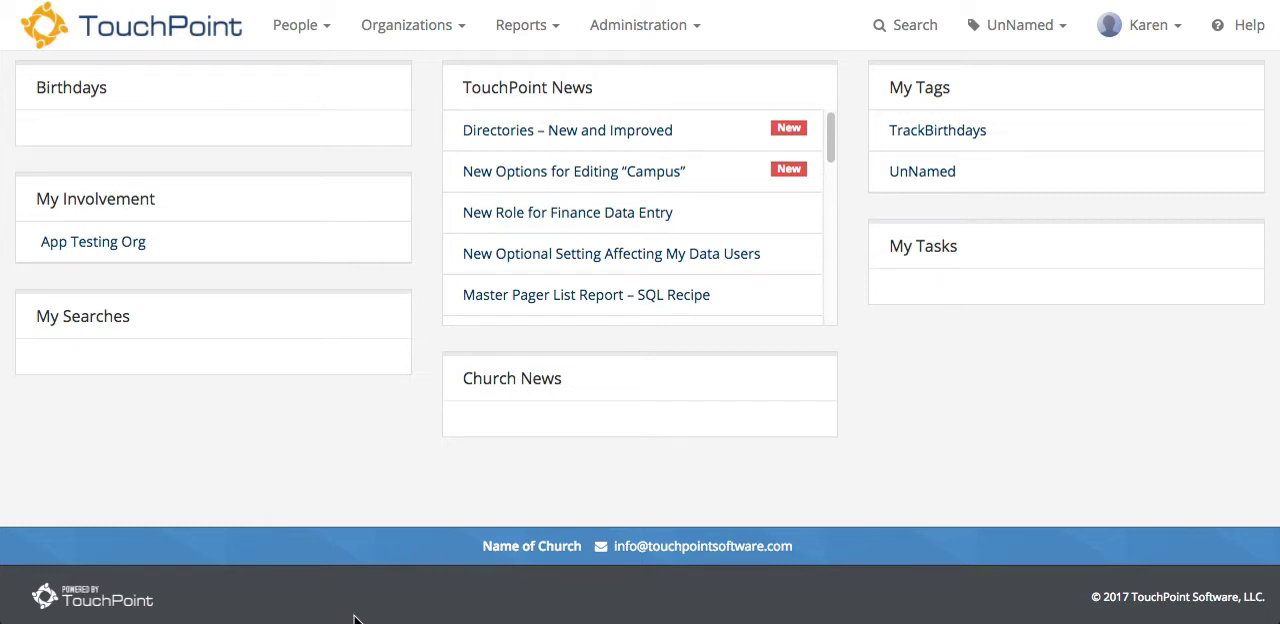
Step: Find the Users organization through the organization search and open it
left_click(463, 32)
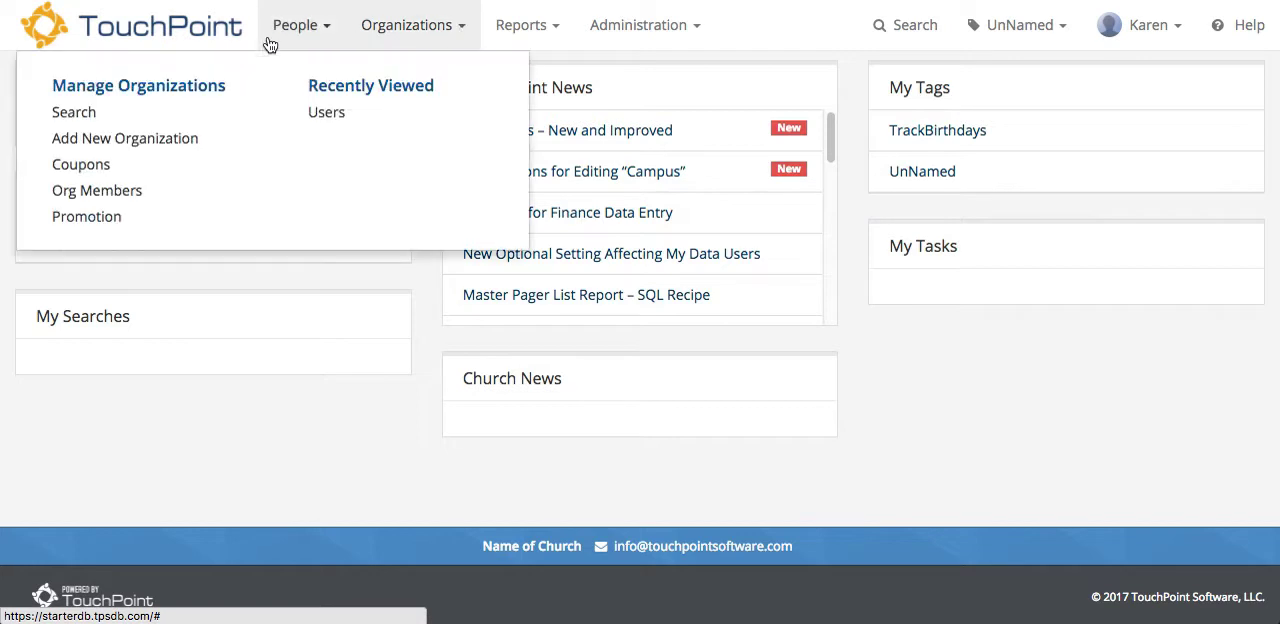
left_click(67, 111)
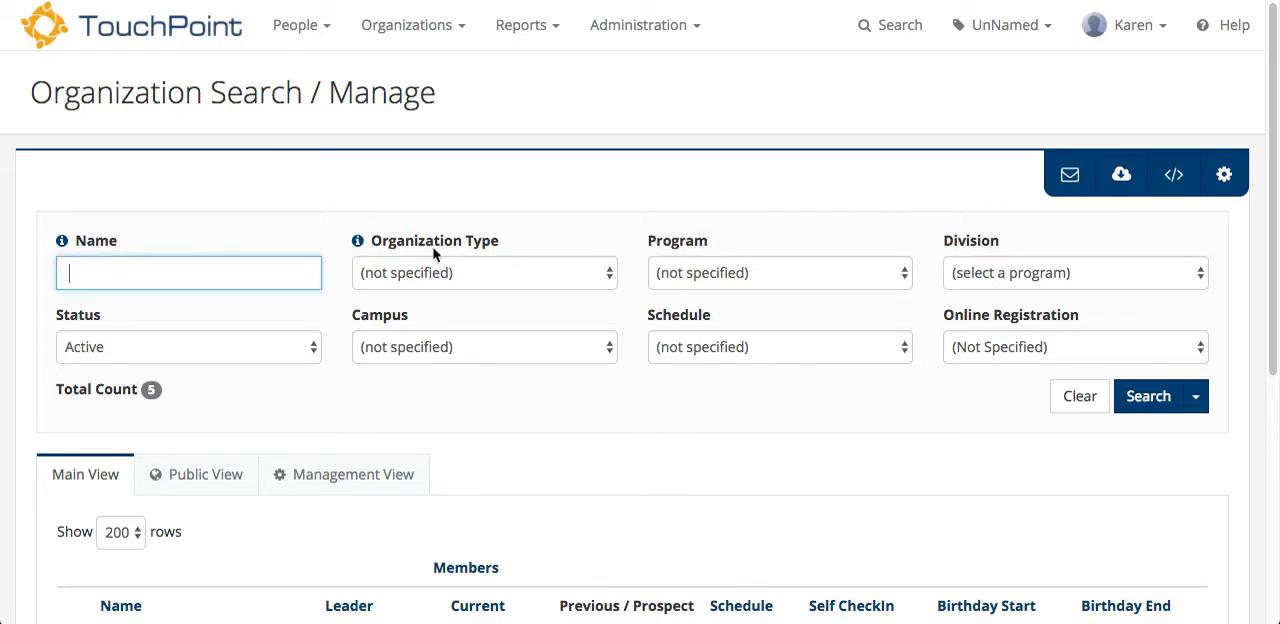
scroll(517, 431, "down", 5)
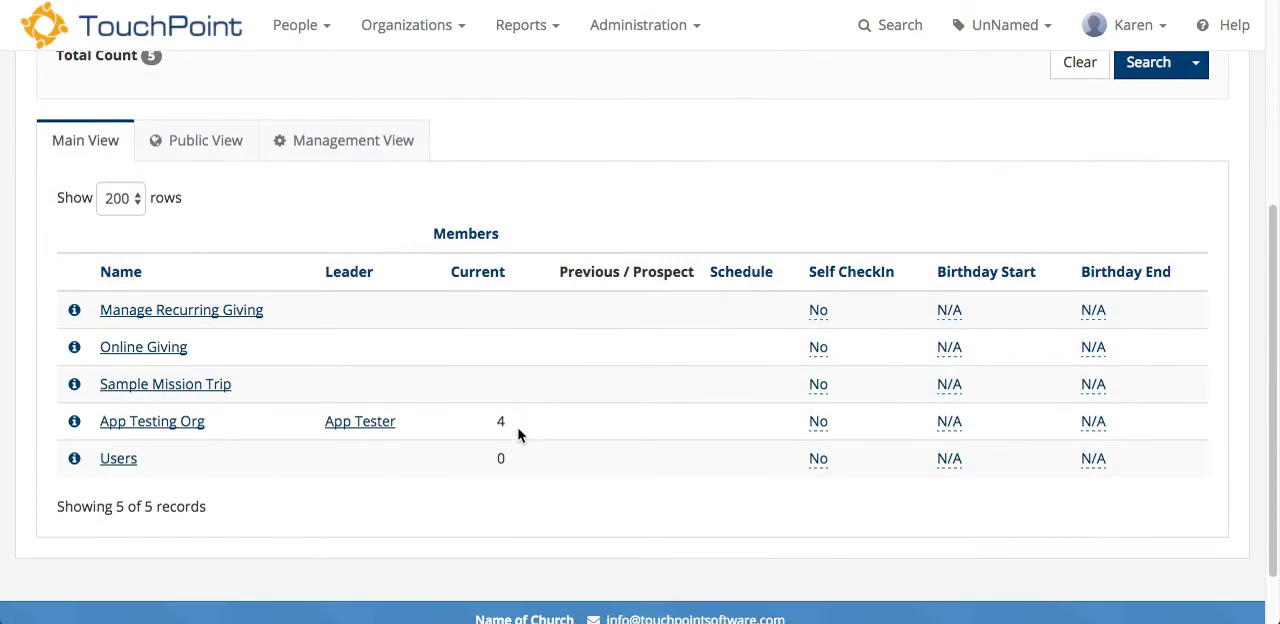
scroll(518, 432, "down", 2)
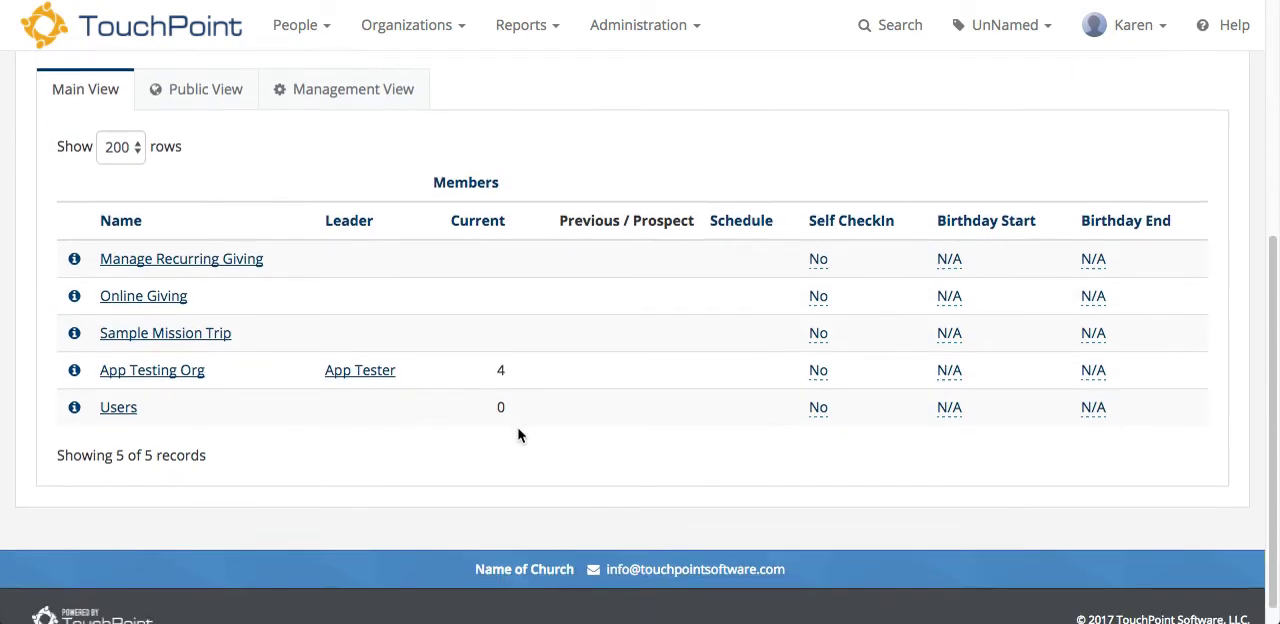
left_click(114, 397)
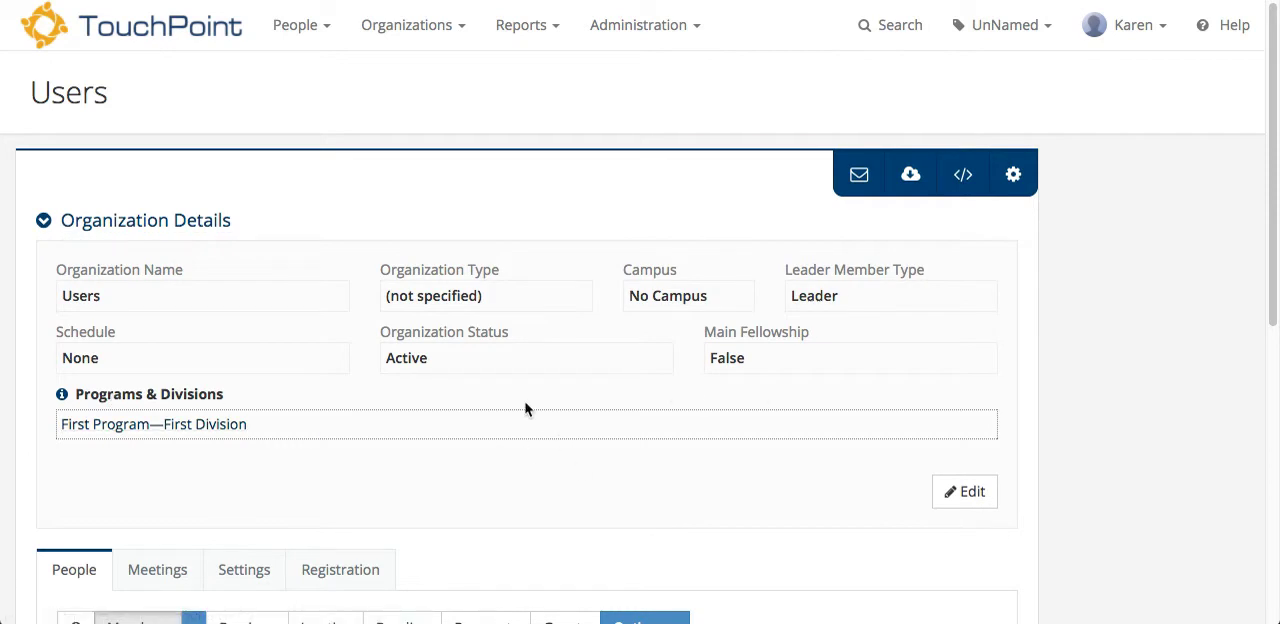
Step: Start adding a member to the Users organization, skipping the search for an existing person to create a new record
scroll(437, 481, "down", 2)
scroll(437, 481, "down", 5)
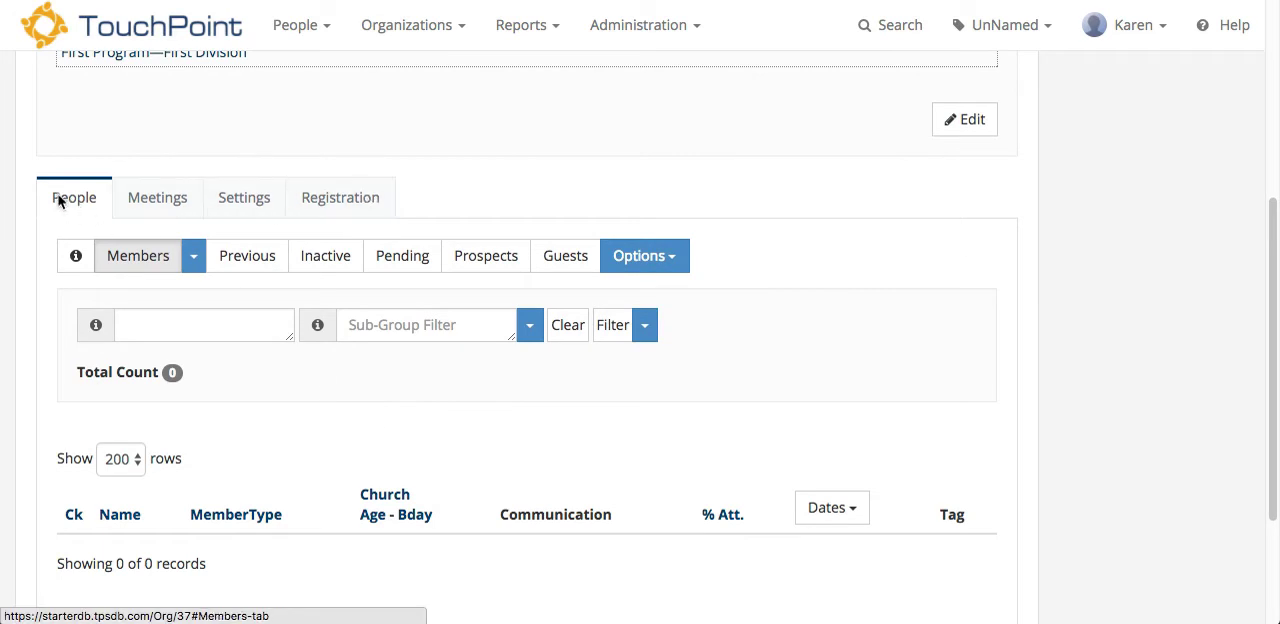
left_click(198, 260)
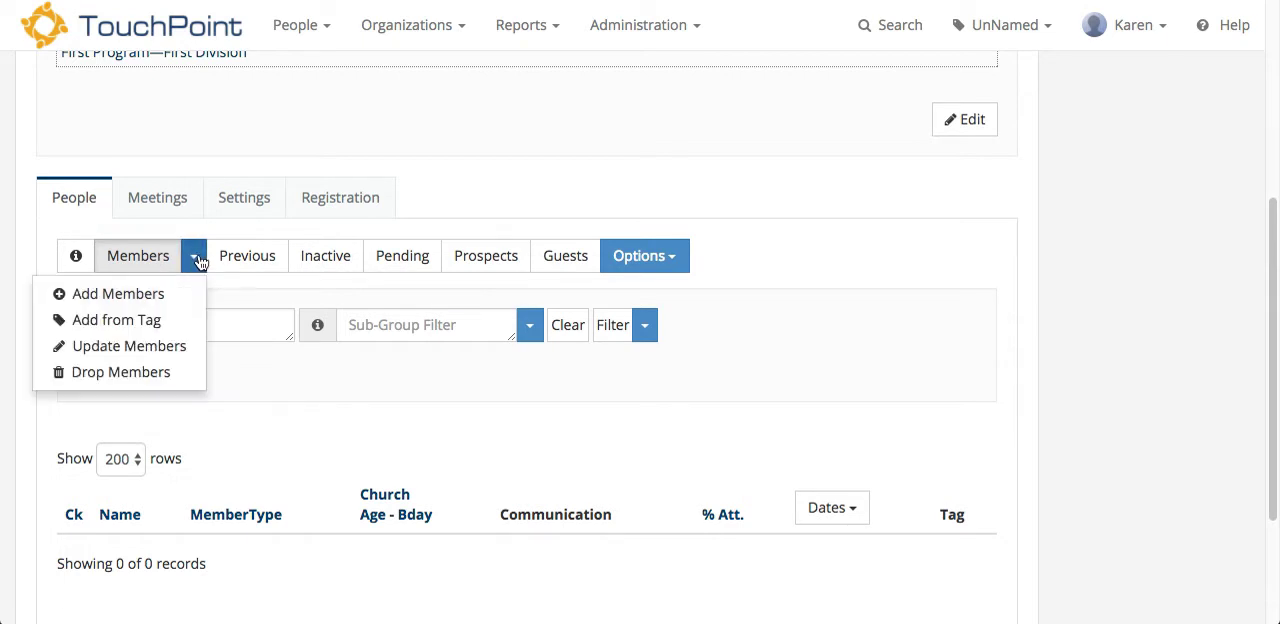
left_click(153, 296)
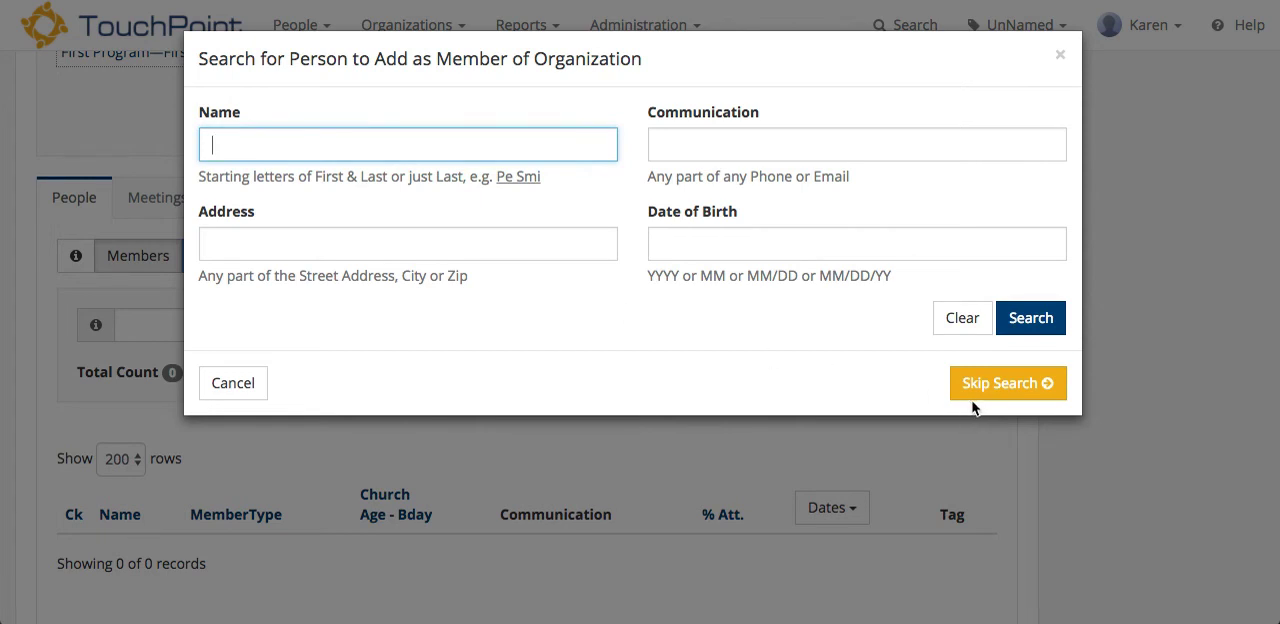
left_click(815, 385)
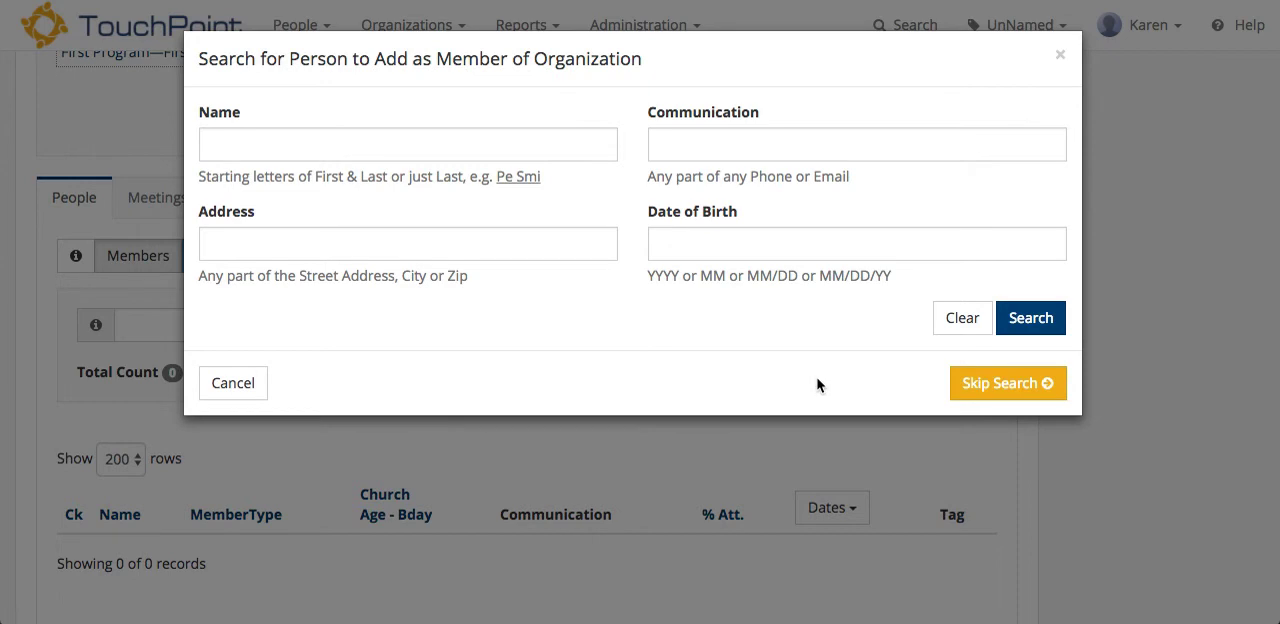
left_click(998, 385)
Step: Enter the new person's first name and last name, leaving the middle name blank
left_click(395, 138)
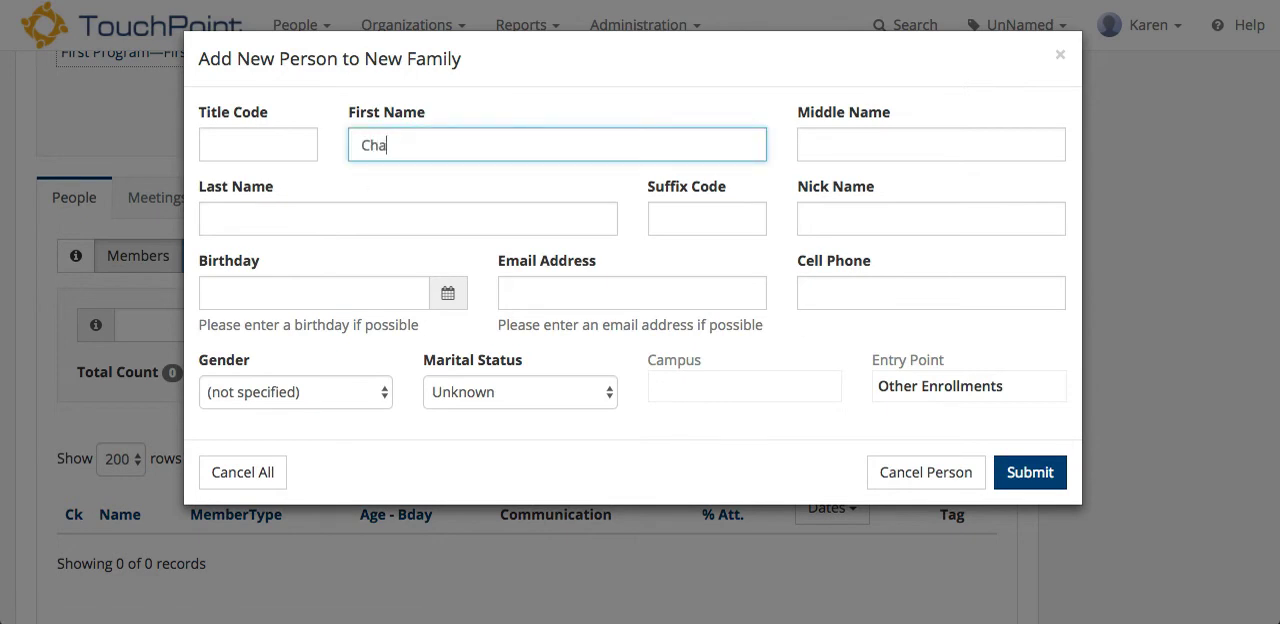
key("Tab")
key("Tab")
key("Tab")
key("Tab")
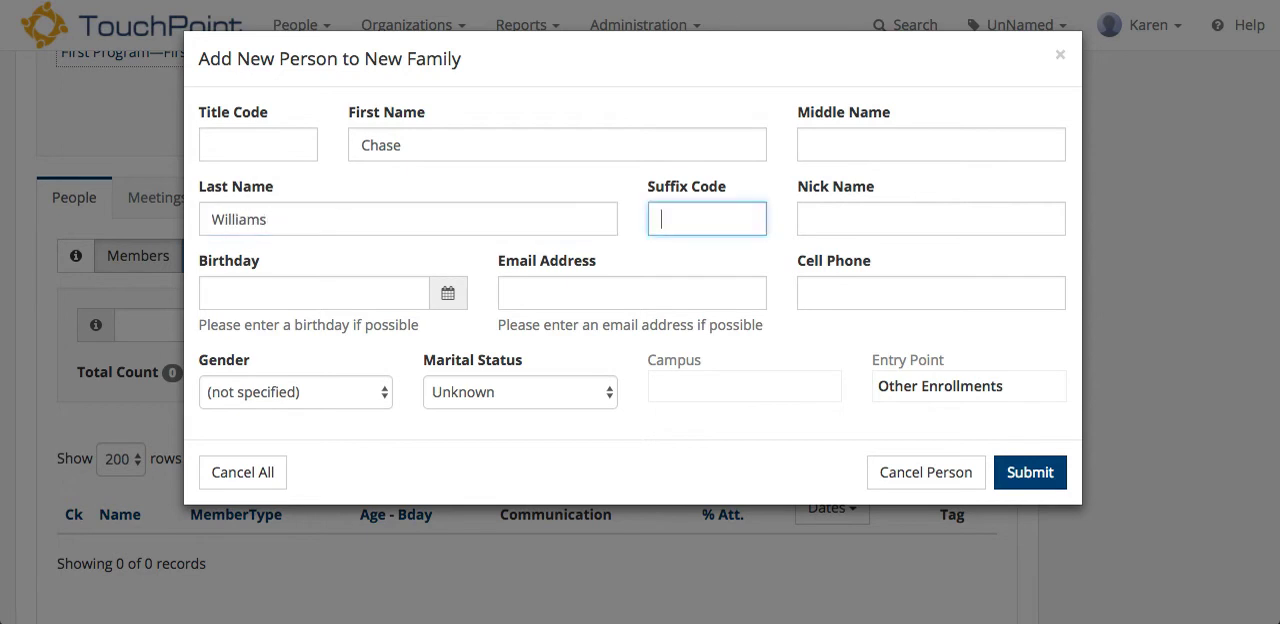
Step: Fill in the new person's birthday and email address
left_click(250, 298)
type("5/30/76")
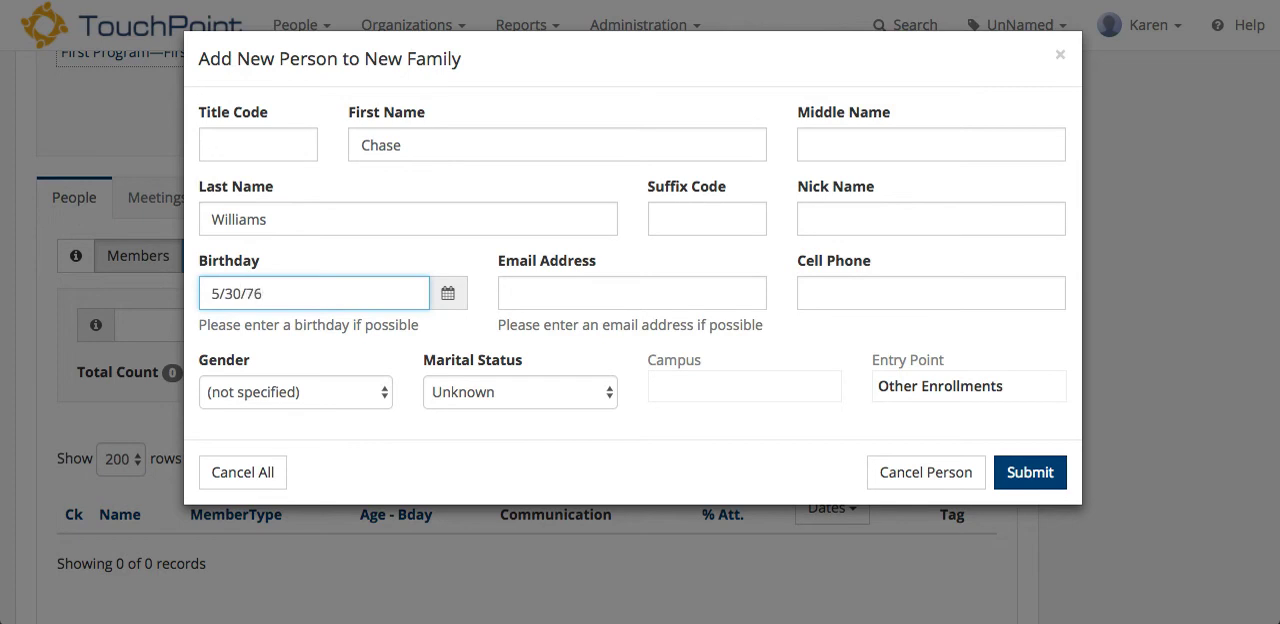
key("Tab")
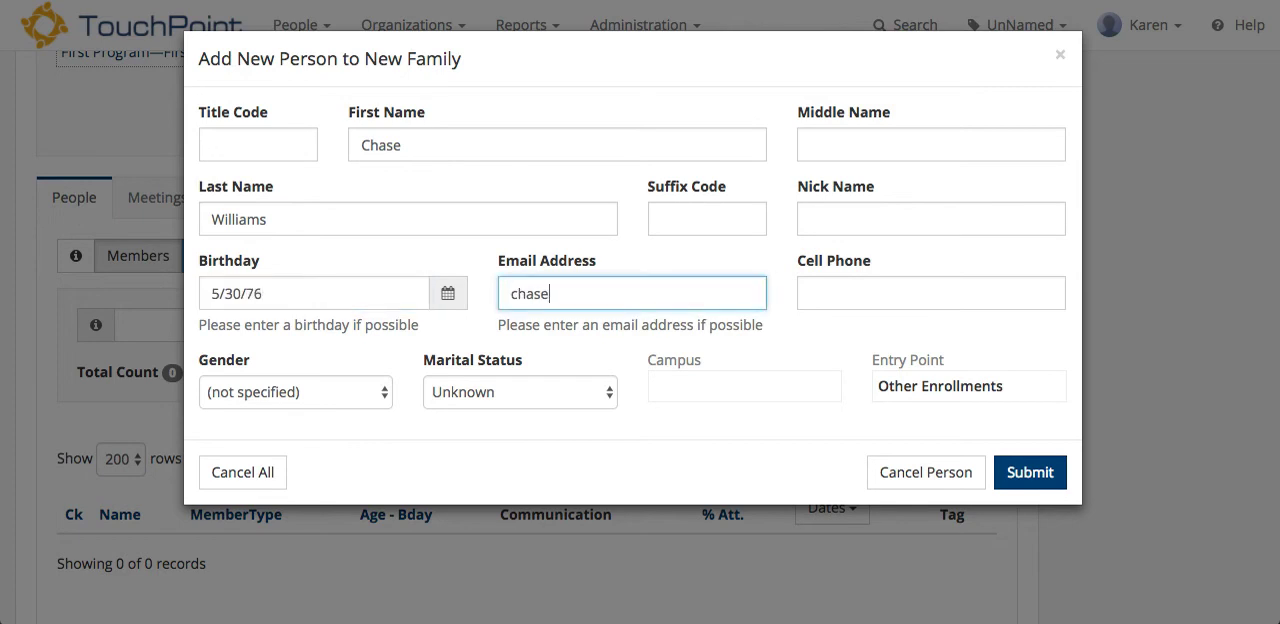
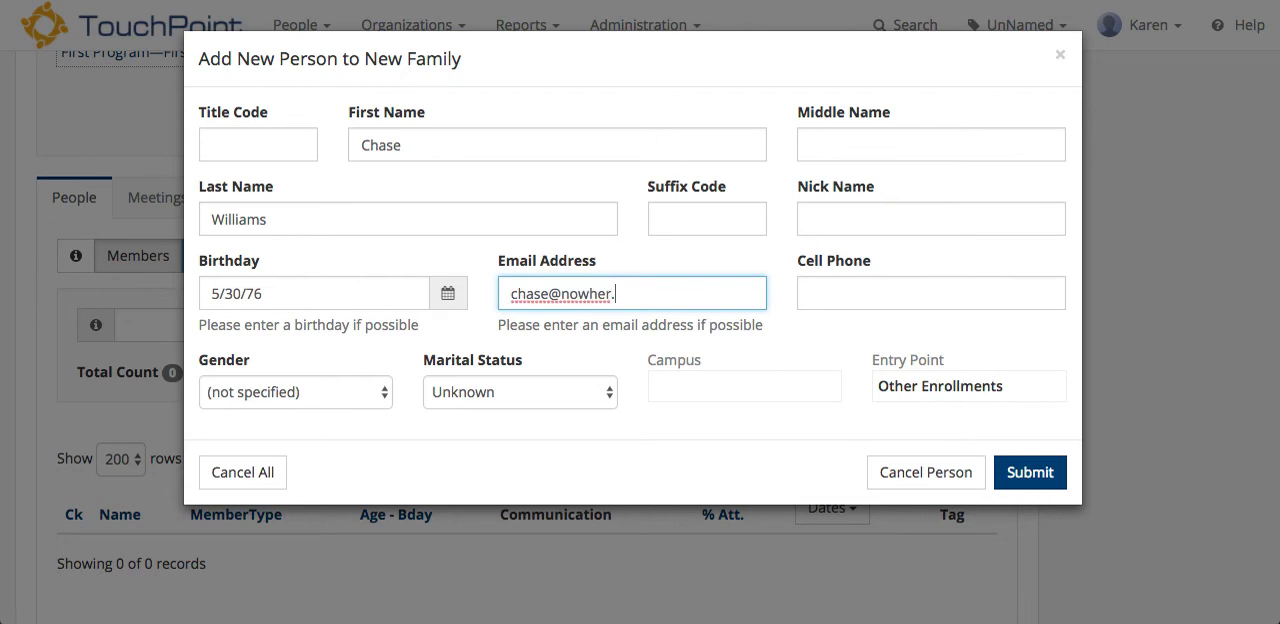
Step: Enter the new person's cell phone number
key("Tab")
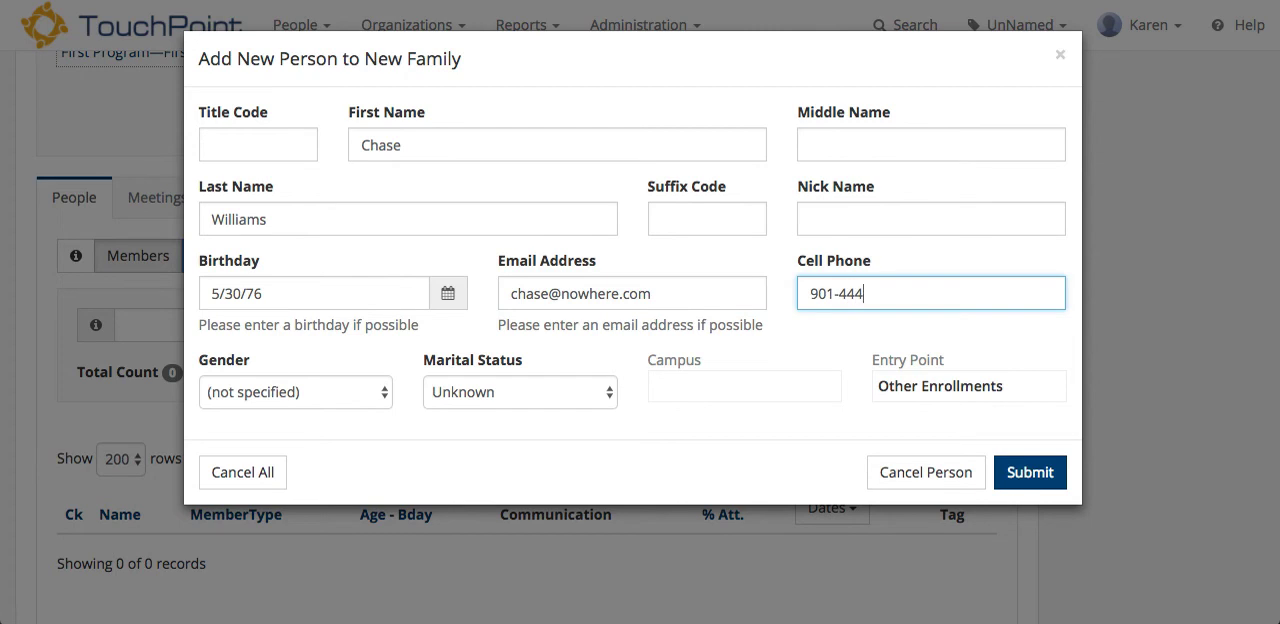
Step: Set the gender to Male and the marital status to Married, and submit the new person's details
left_click(308, 395)
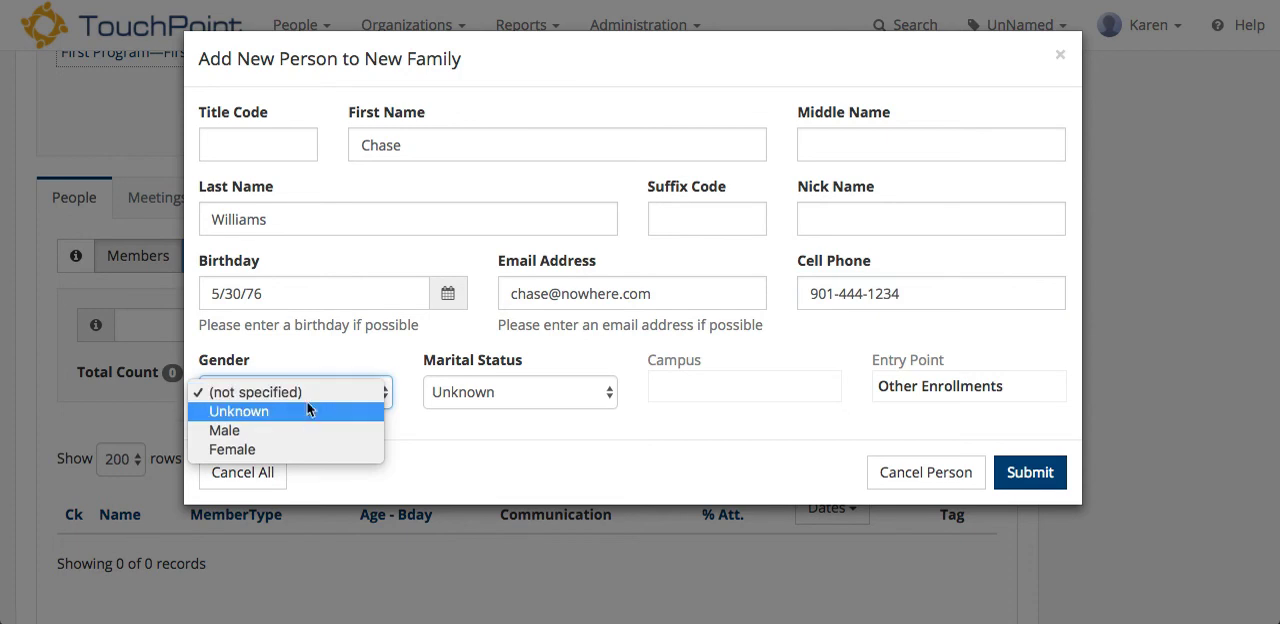
left_click(306, 430)
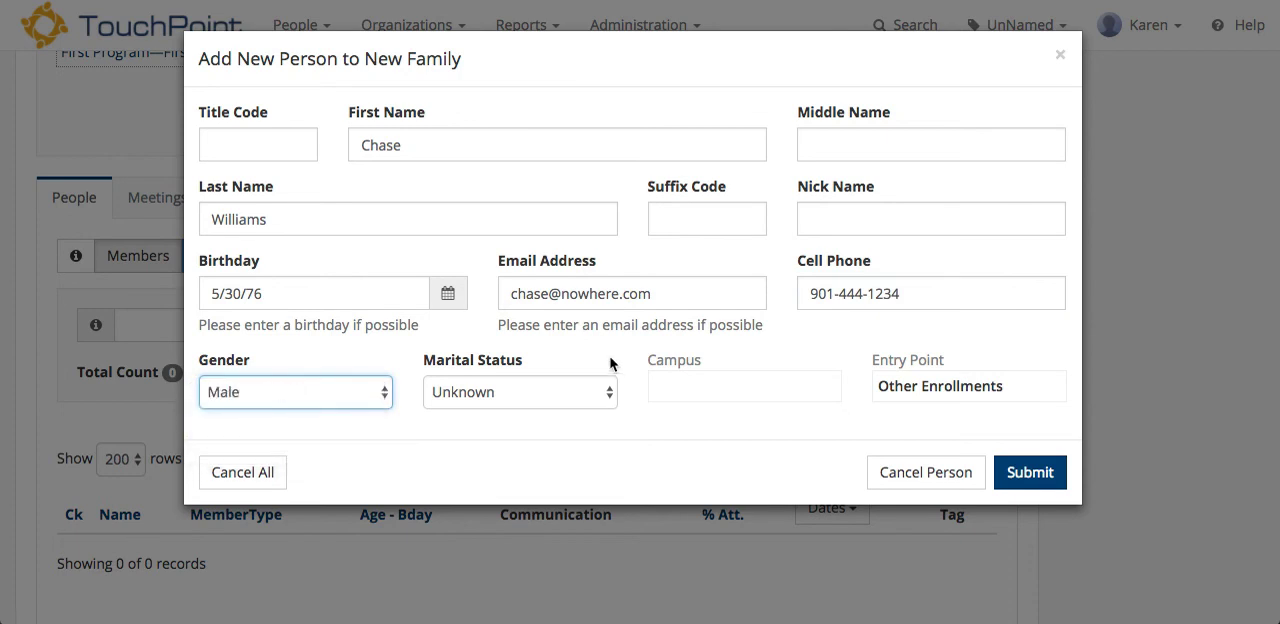
left_click(607, 397)
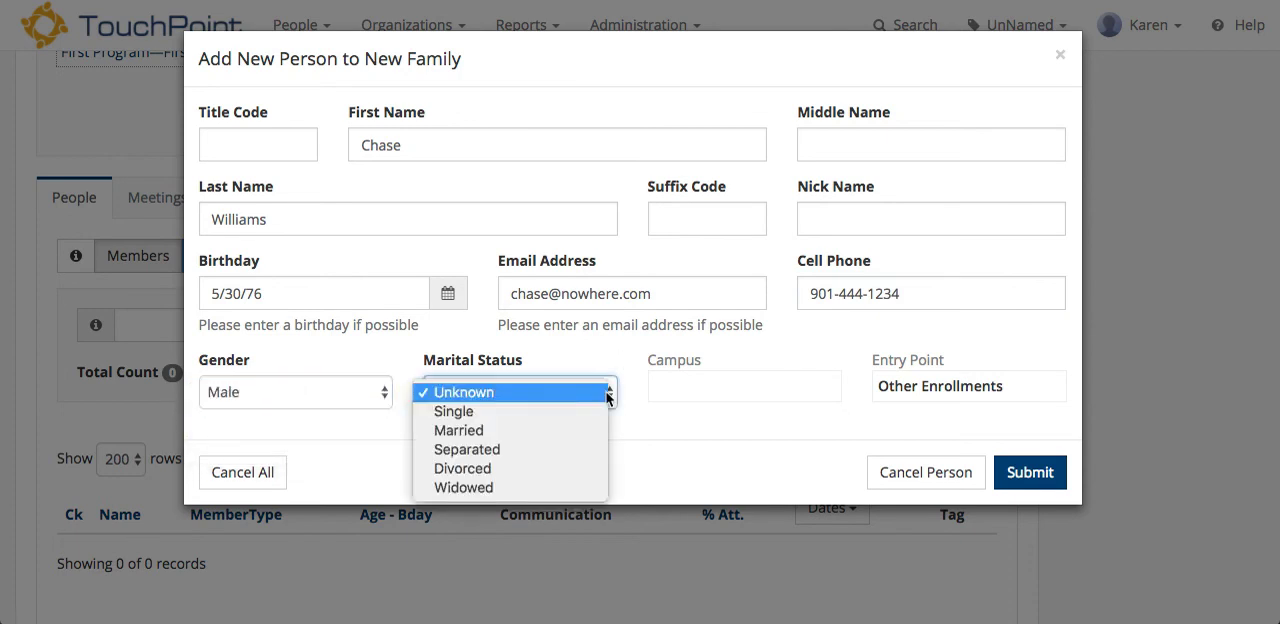
left_click(563, 431)
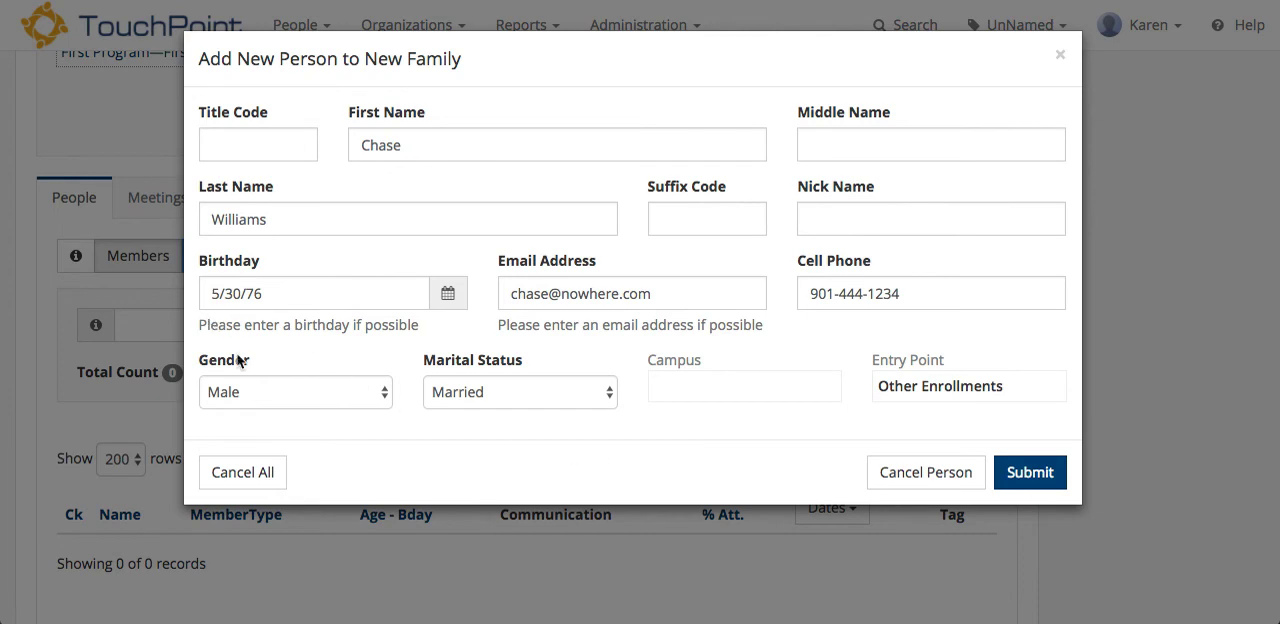
left_click(1030, 472)
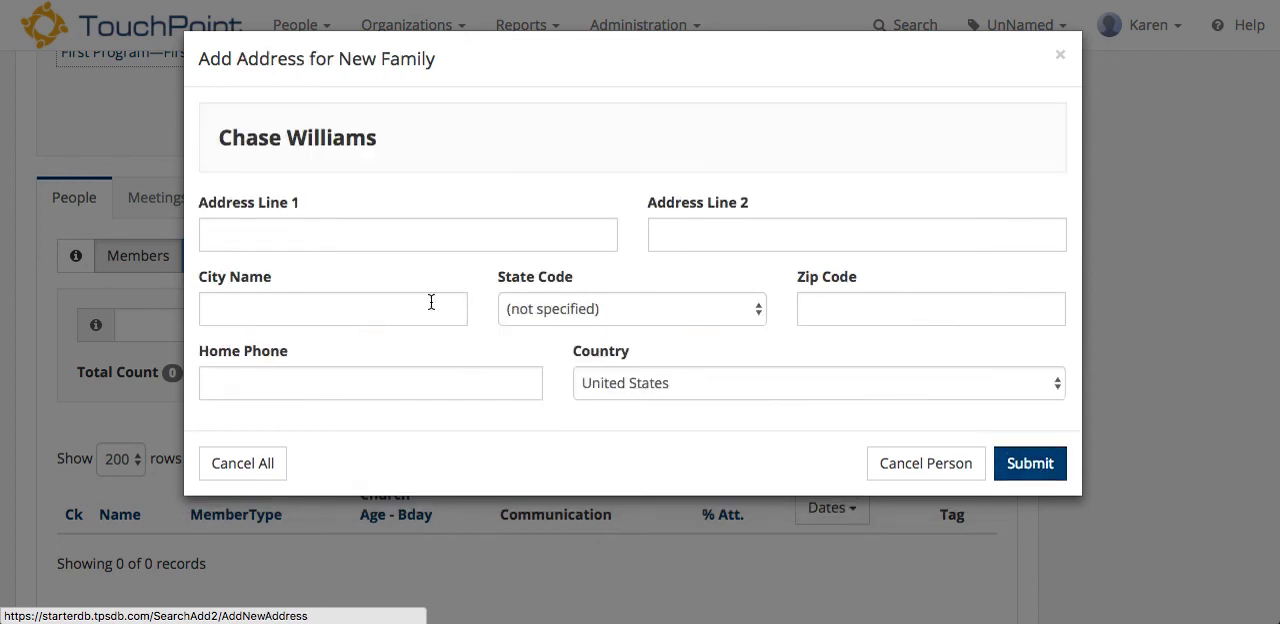
Step: Enter the new family's street address and zip code, leaving city and state blank, and submit them for address checking
left_click(331, 230)
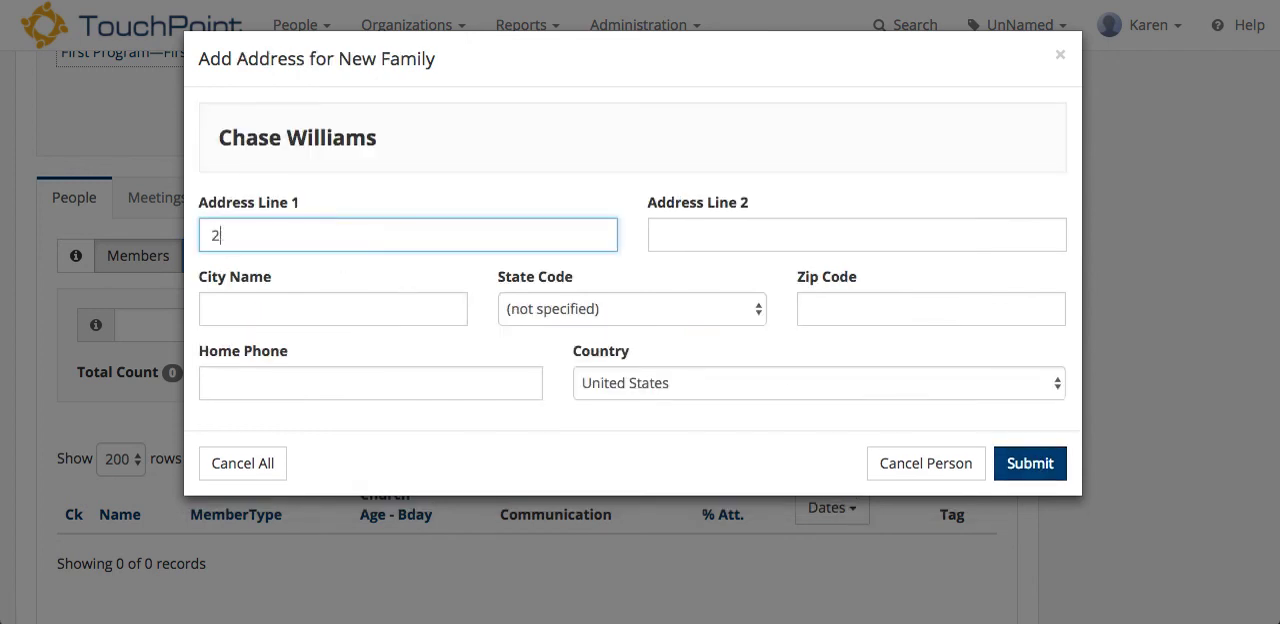
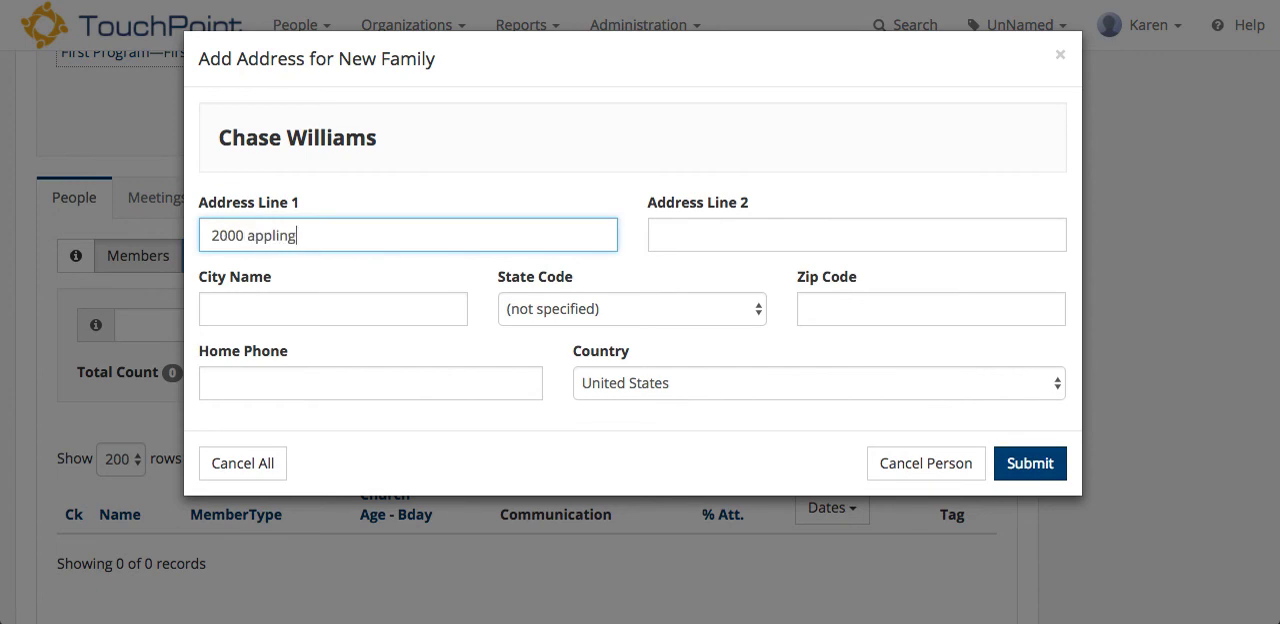
left_click(869, 313)
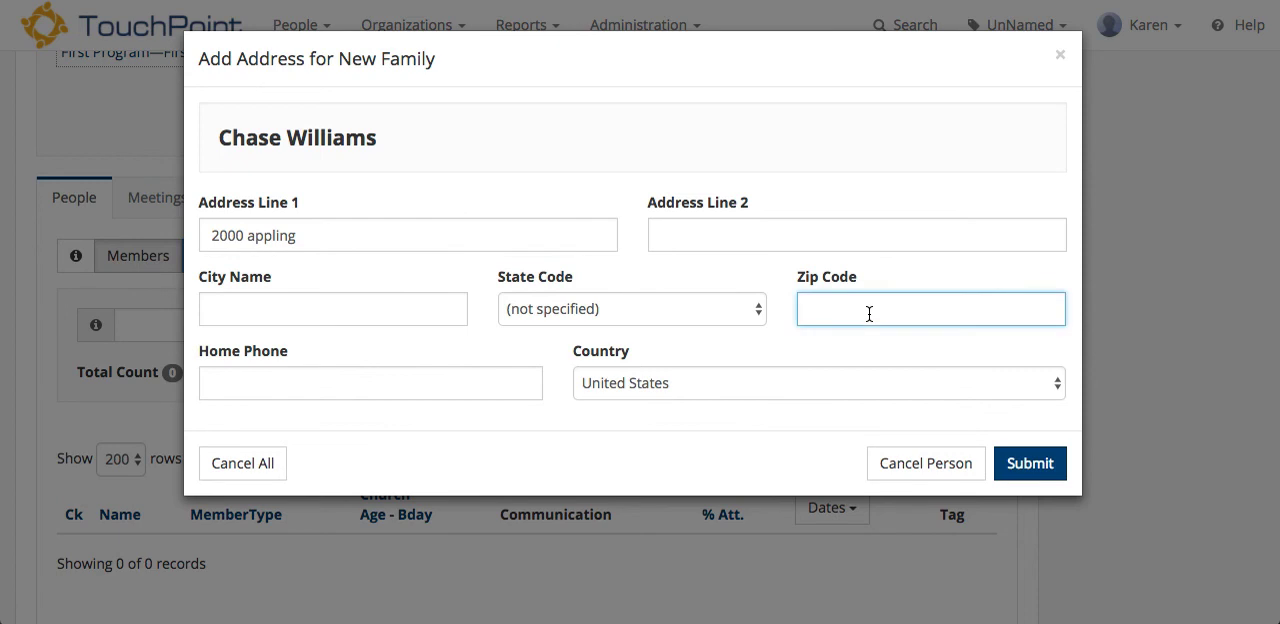
type("38016")
left_click(1036, 463)
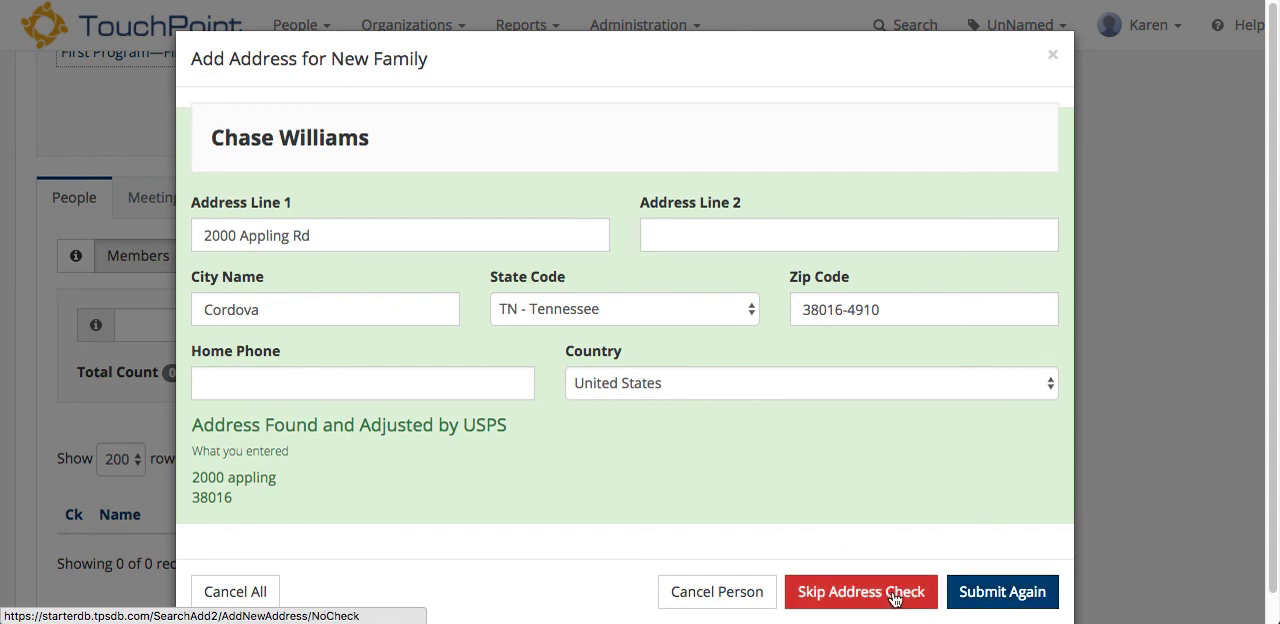
Step: Resubmit the USPS-adjusted address, commit the pending person as a member of the organization, and review the member list
left_click(968, 593)
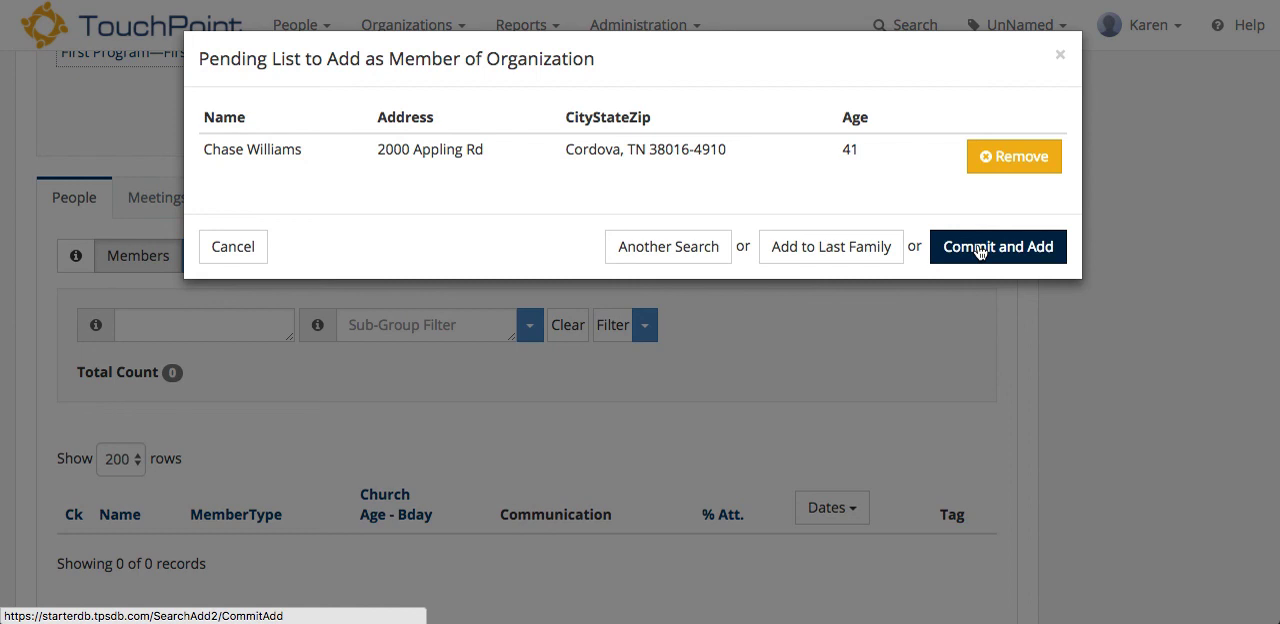
left_click(980, 251)
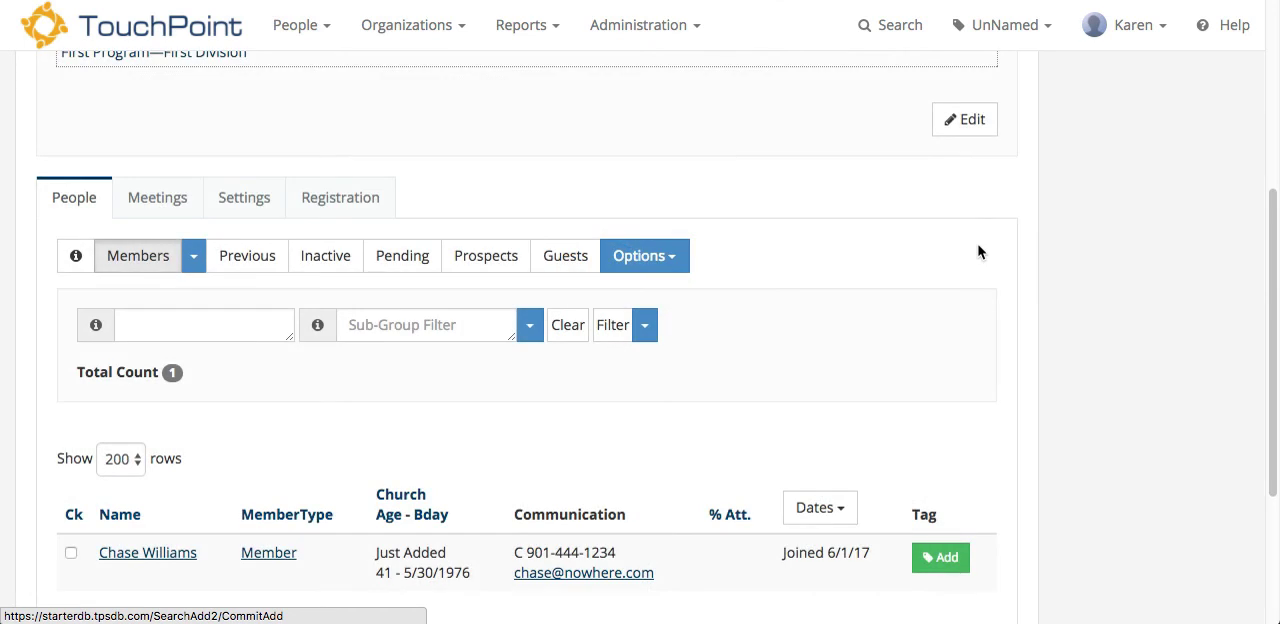
scroll(980, 251, "down", 3)
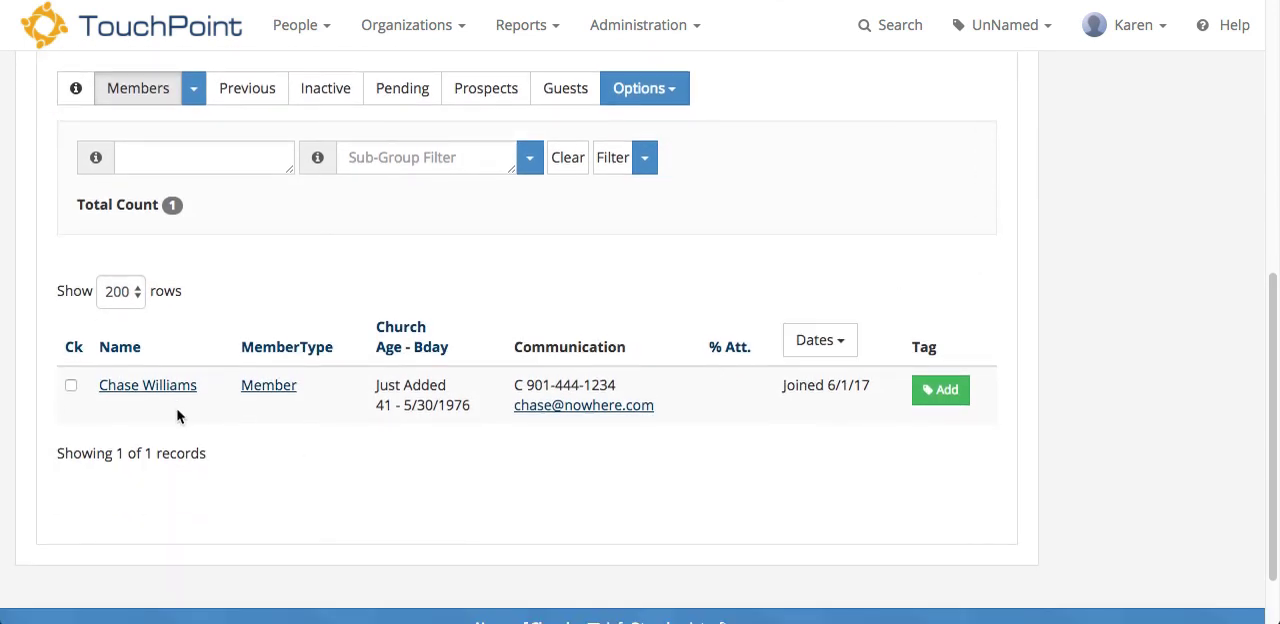
scroll(253, 457, "up", 1)
scroll(253, 457, "up", 1)
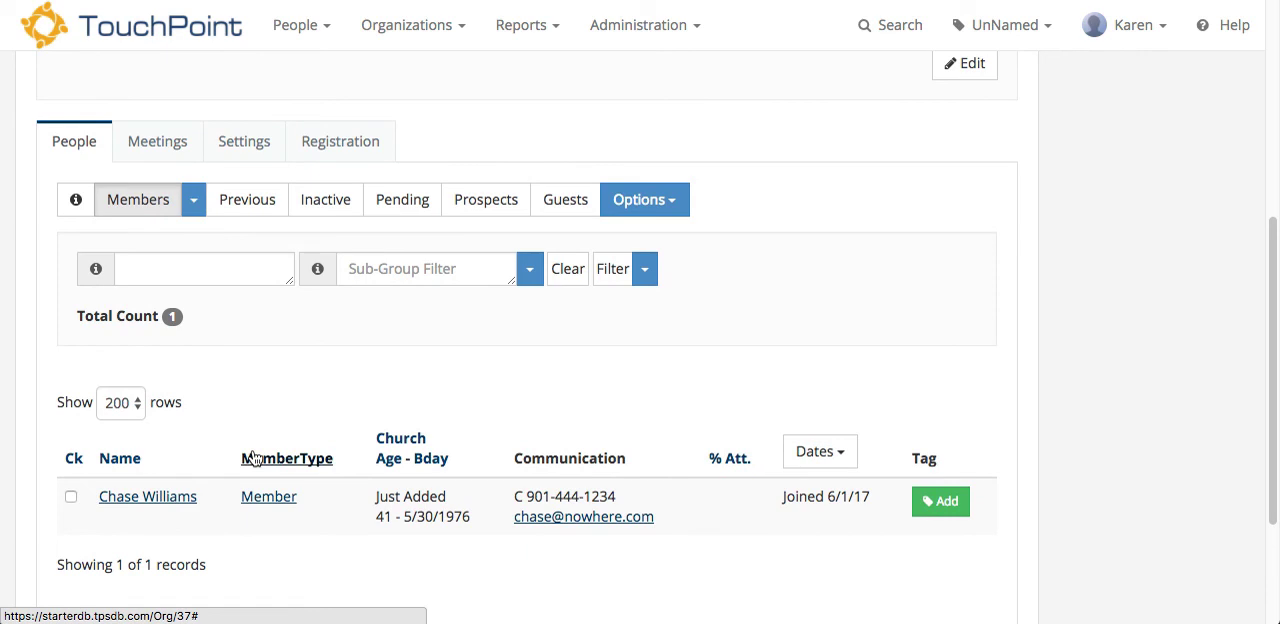